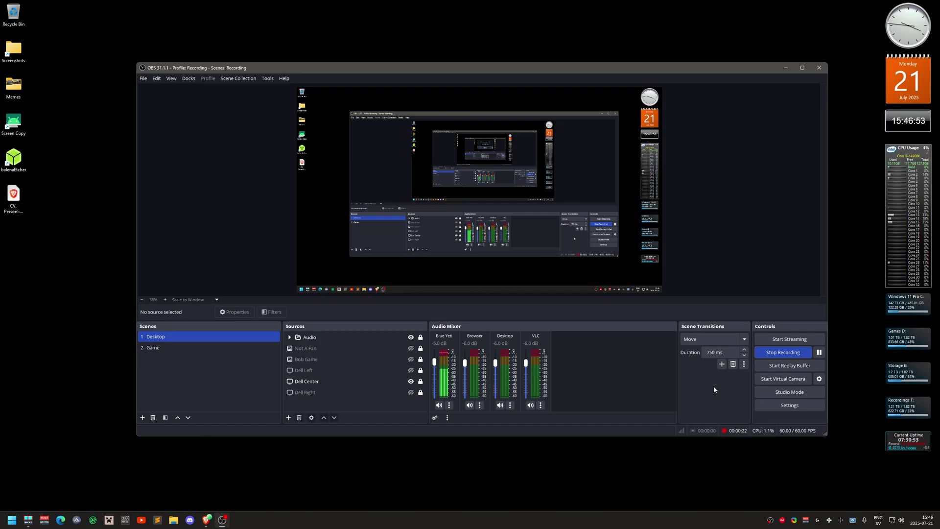
# Step: Check the channel setup in the OBS audio settings without changing it, and move the OBS window off this screen
pyautogui.click(780, 405)
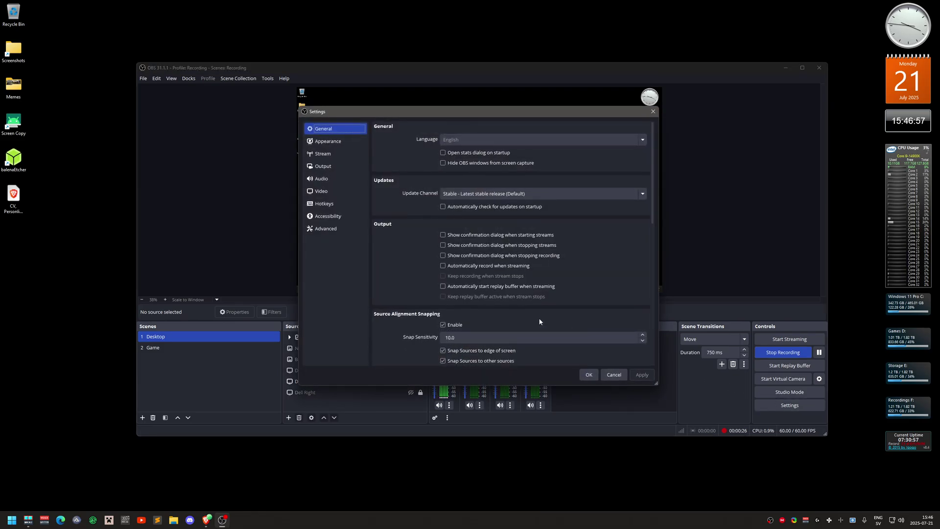
pyautogui.click(338, 182)
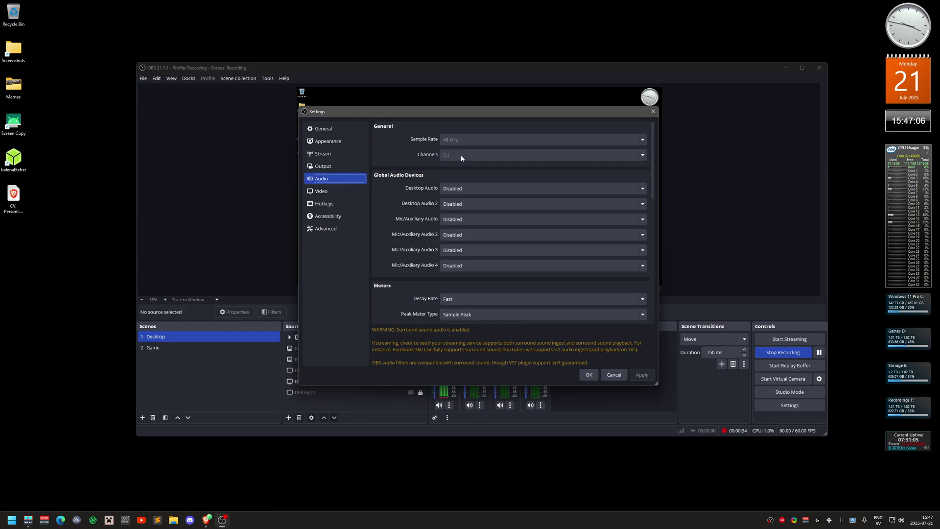
pyautogui.click(614, 375)
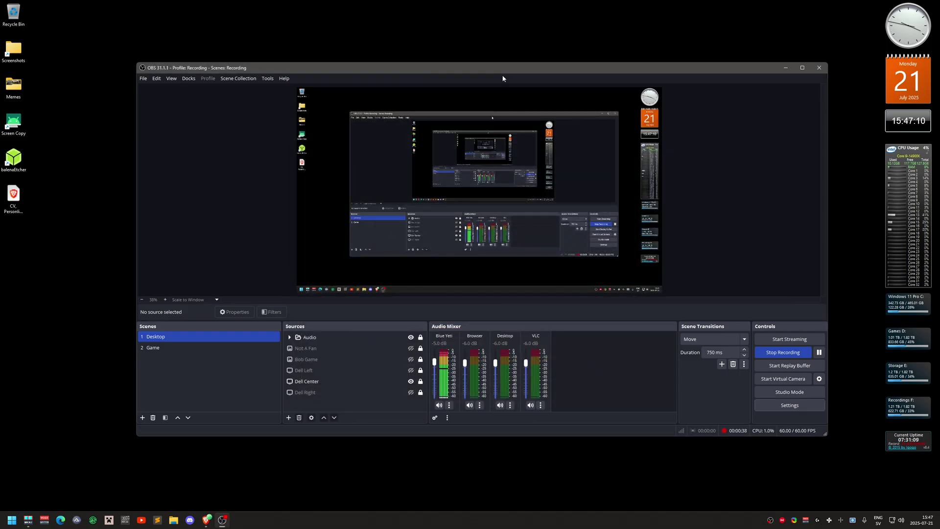
pyautogui.moveTo(504, 70); pyautogui.dragTo(939, 106)
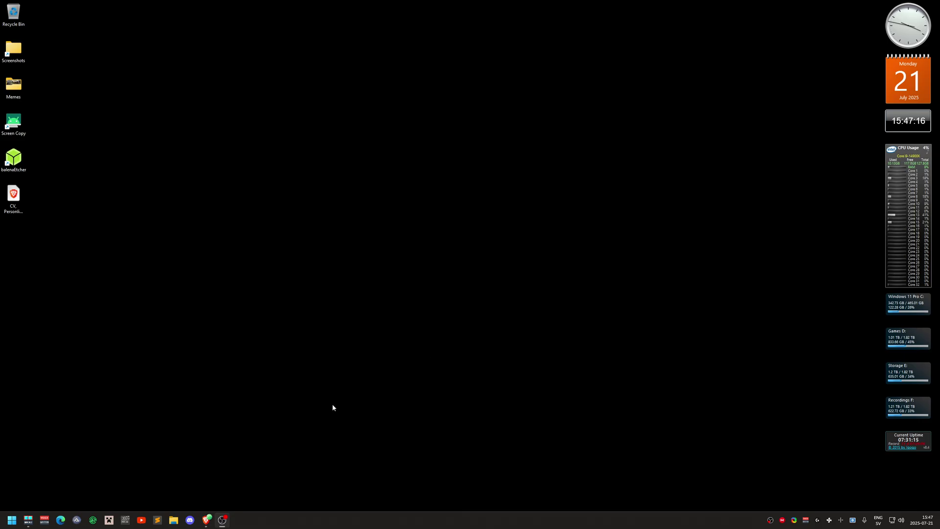
# Step: Switch to the browser and show the video "#12 Cyberpunk 2077 - Phantom Liberty - Episode 3"
pyautogui.click(210, 514)
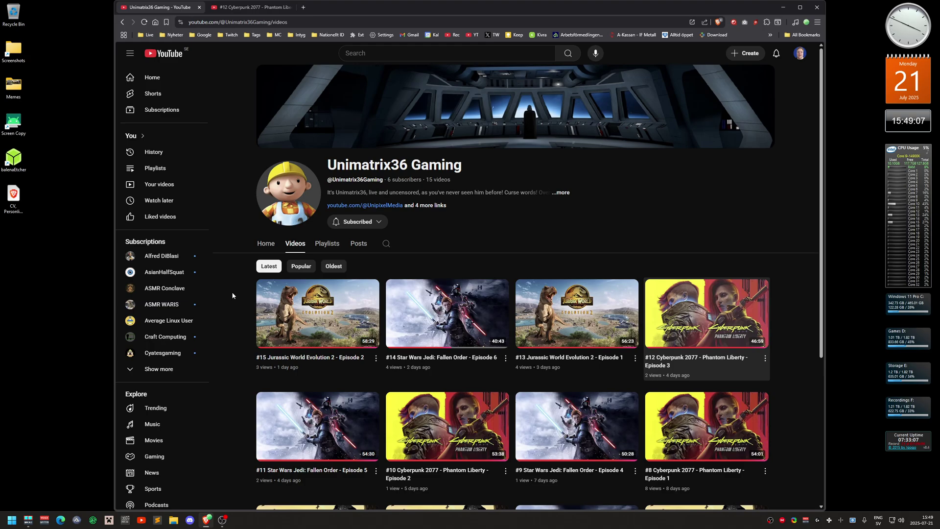
pyautogui.click(262, 9)
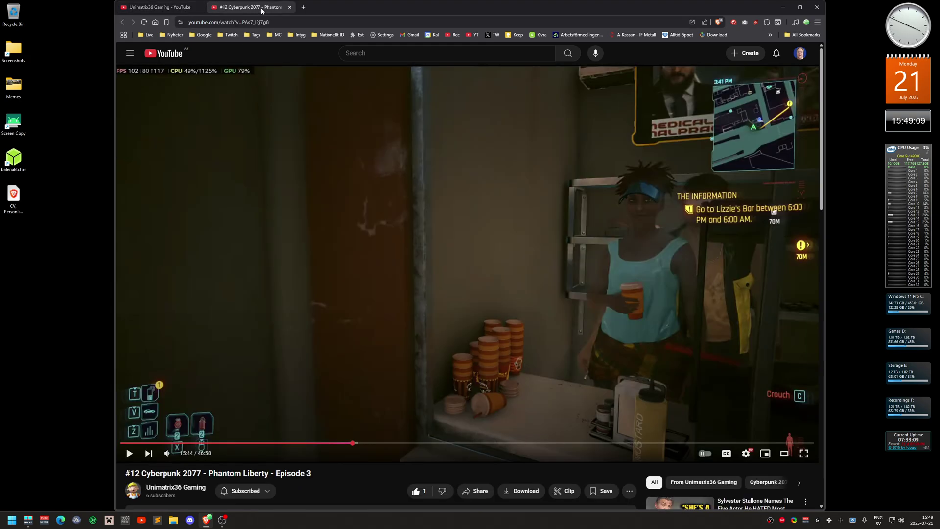
pyautogui.hotkey('ctrl', 'shift', 'Tab')
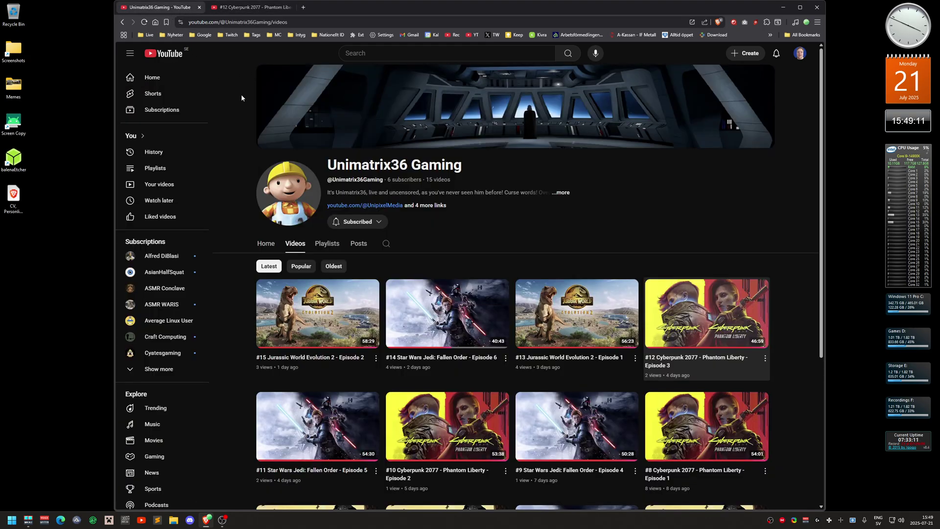
pyautogui.click(264, 8)
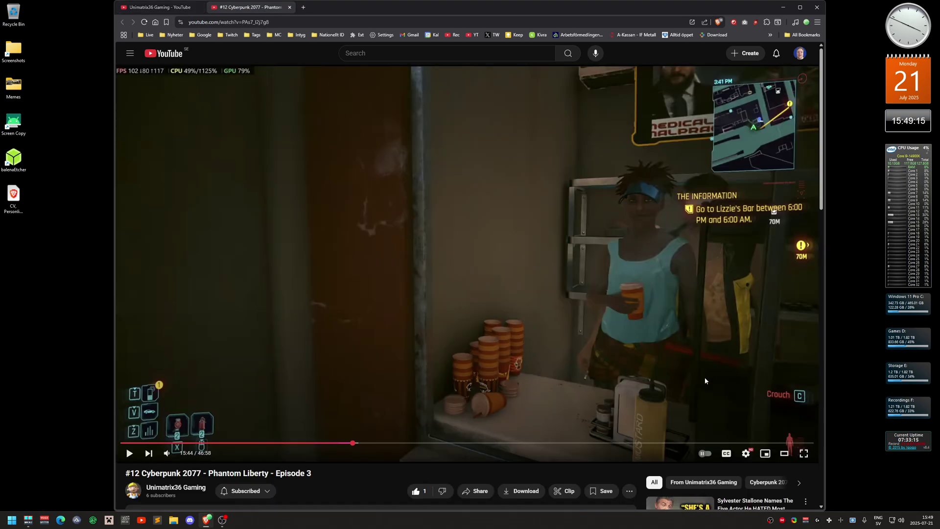
# Step: Set the video's playback quality to 1440p60 and check the selected quality
pyautogui.click(747, 455)
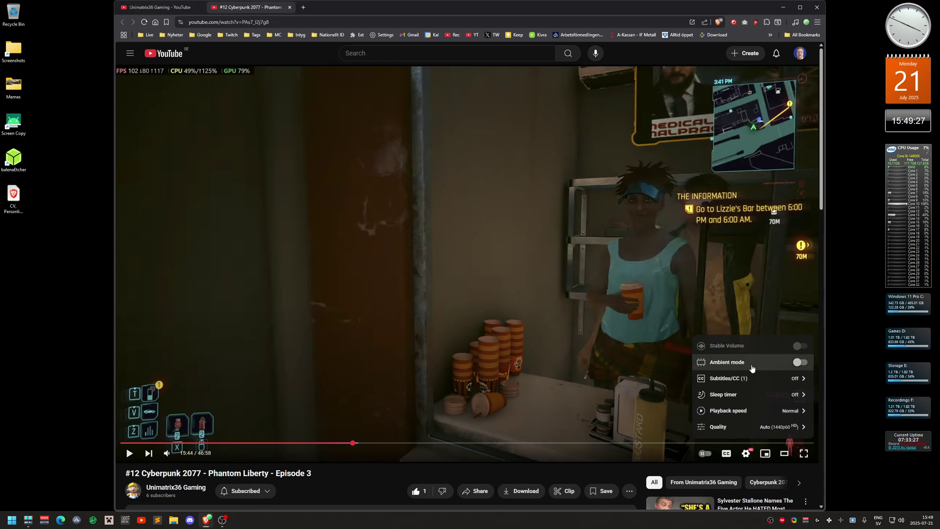
pyautogui.click(778, 428)
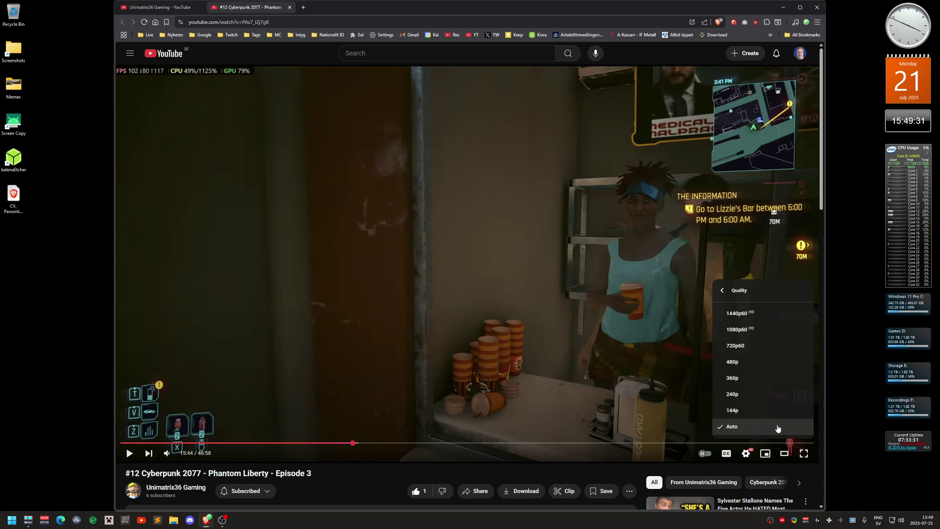
pyautogui.click(750, 315)
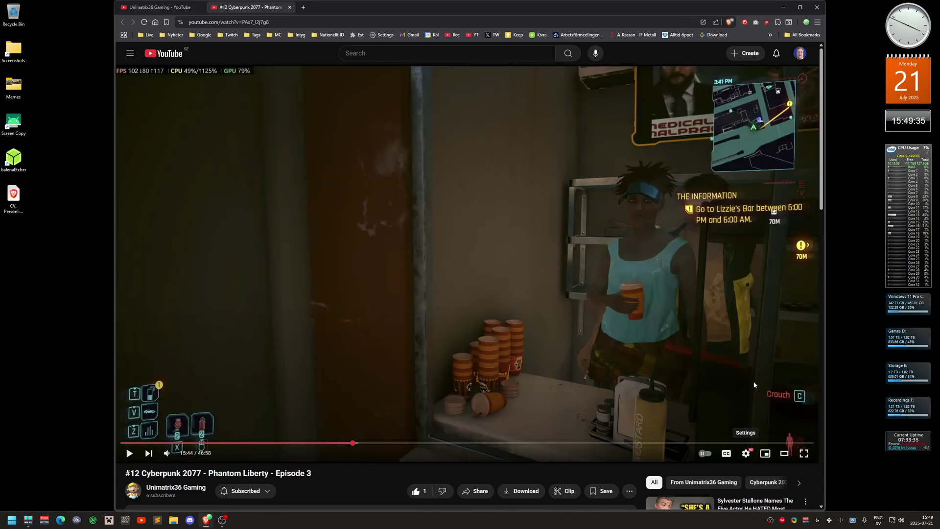
pyautogui.click(749, 454)
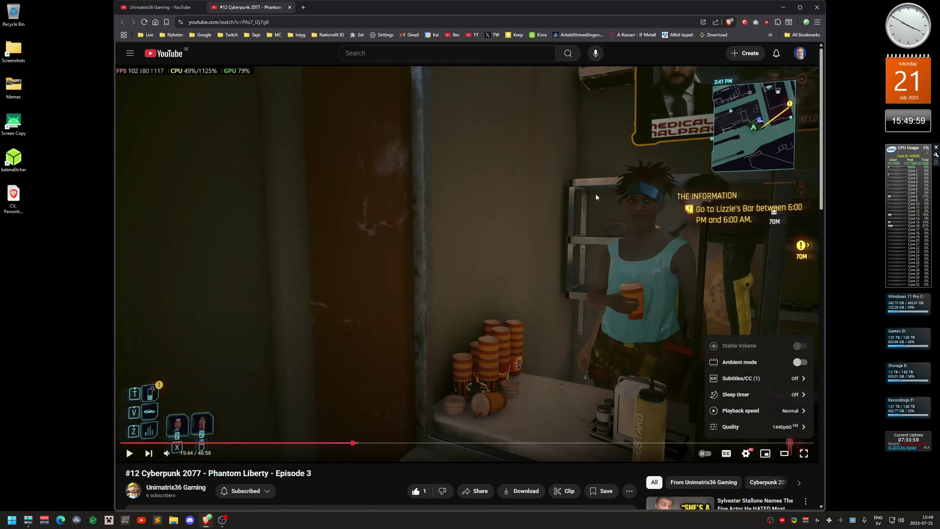
pyautogui.click(543, 199)
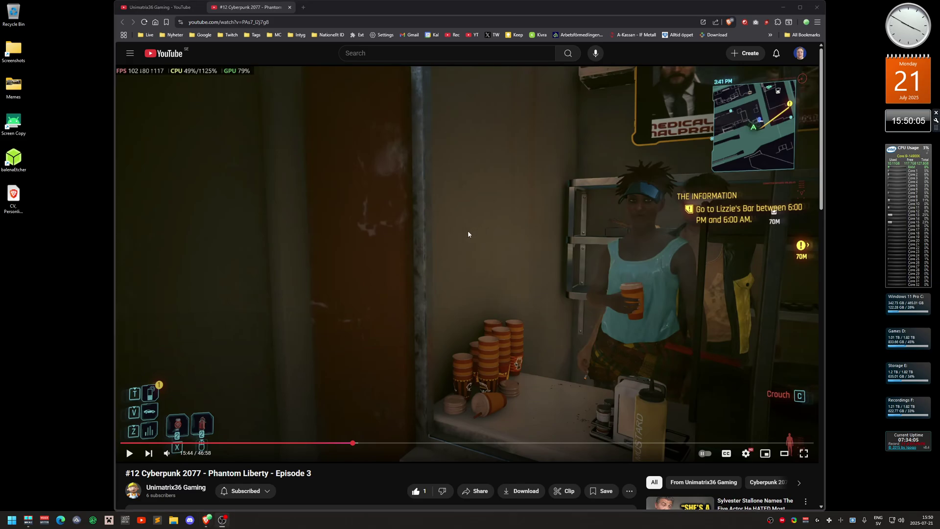
# Step: Play the Cyberpunk video and bring the OBS window over the browser to show its audio mixer
pyautogui.click(445, 232)
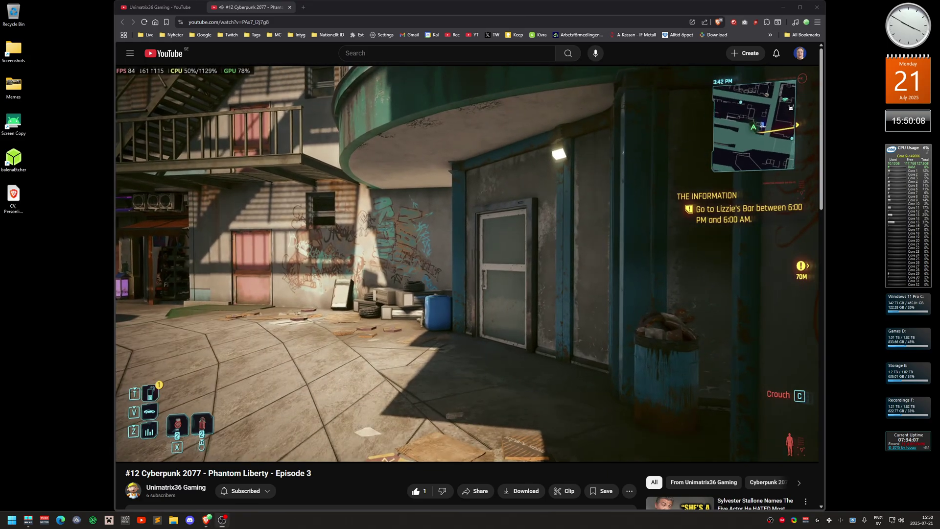
pyautogui.hotkey('alt', 'Tab')
pyautogui.moveTo(501, 88); pyautogui.dragTo(428, 70)
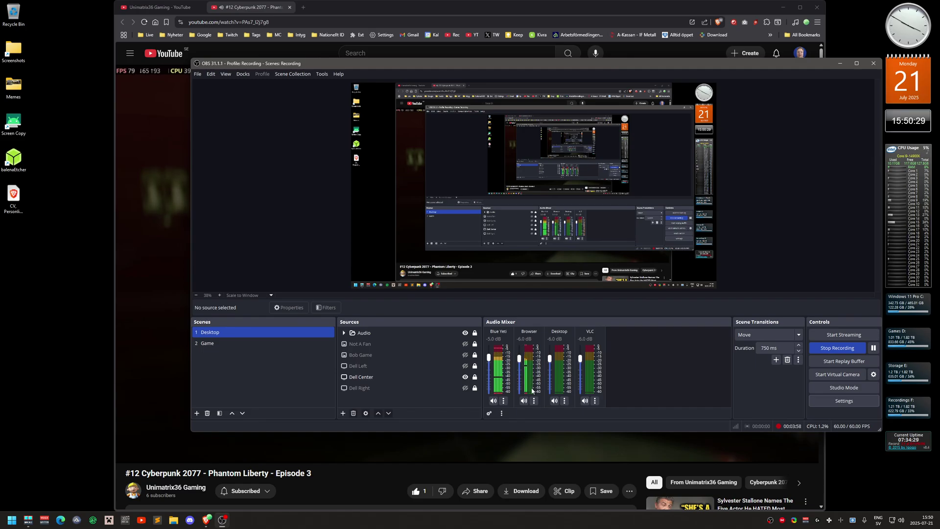
# Step: Lower the Browser source's volume in the audio mixer to about -11.3 dB and move the OBS window off this screen
pyautogui.rightClick(630, 377)
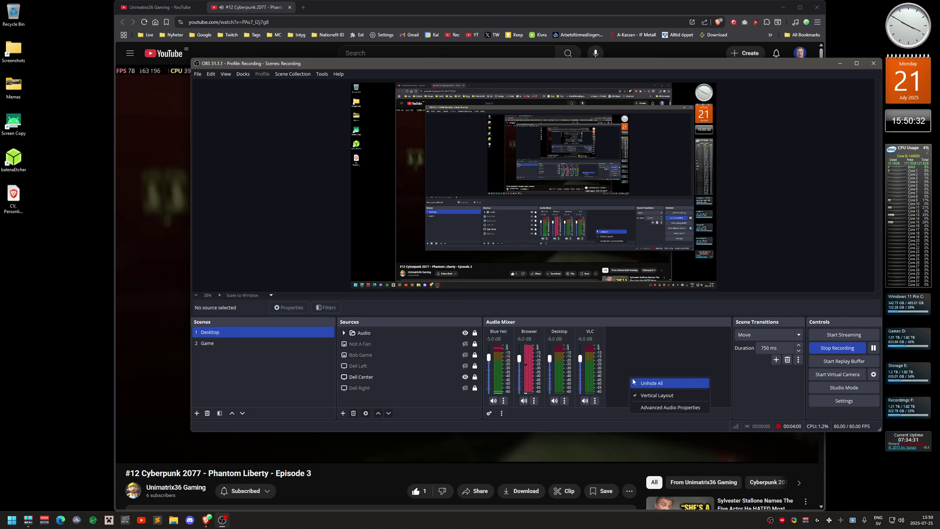
pyautogui.click(647, 407)
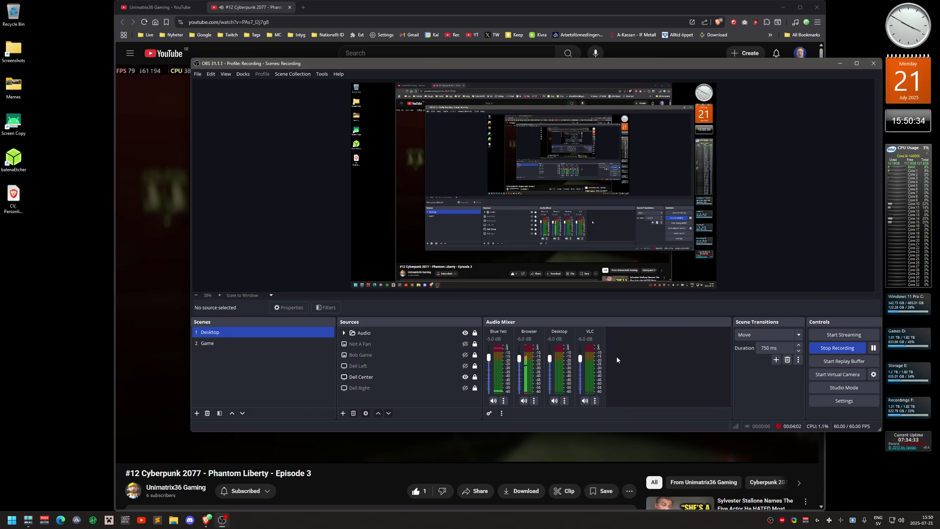
pyautogui.moveTo(522, 361); pyautogui.dragTo(518, 370)
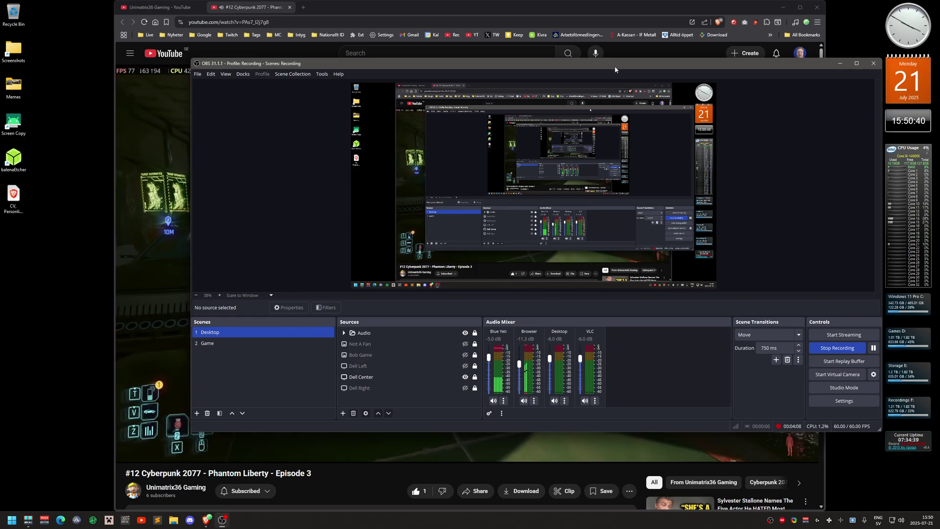
pyautogui.moveTo(615, 65); pyautogui.dragTo(653, 77)
pyautogui.press('super+Down')
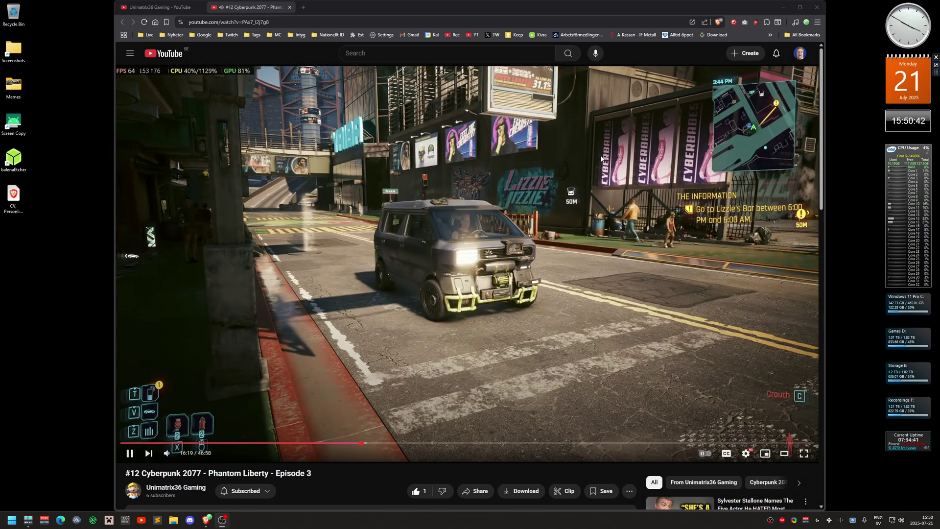
# Step: Pause the Cyberpunk video and return to the Unimatrix36 Gaming channel's video list
pyautogui.click(602, 163)
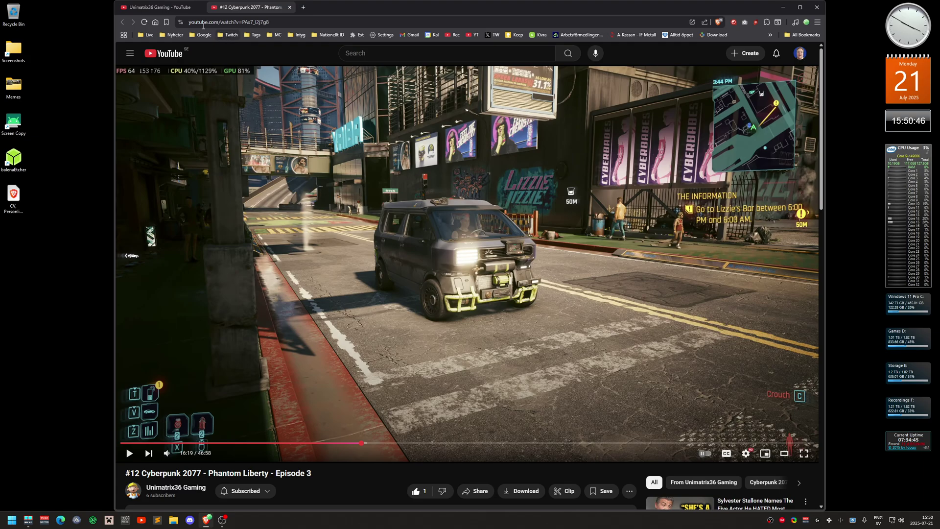
pyautogui.click(180, 8)
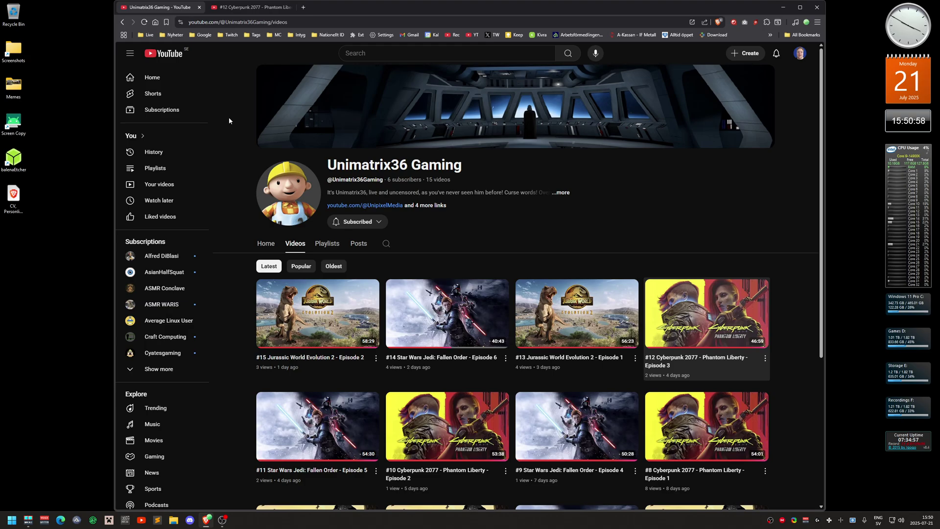
# Step: Launch the Microsoft Store
pyautogui.press('super')
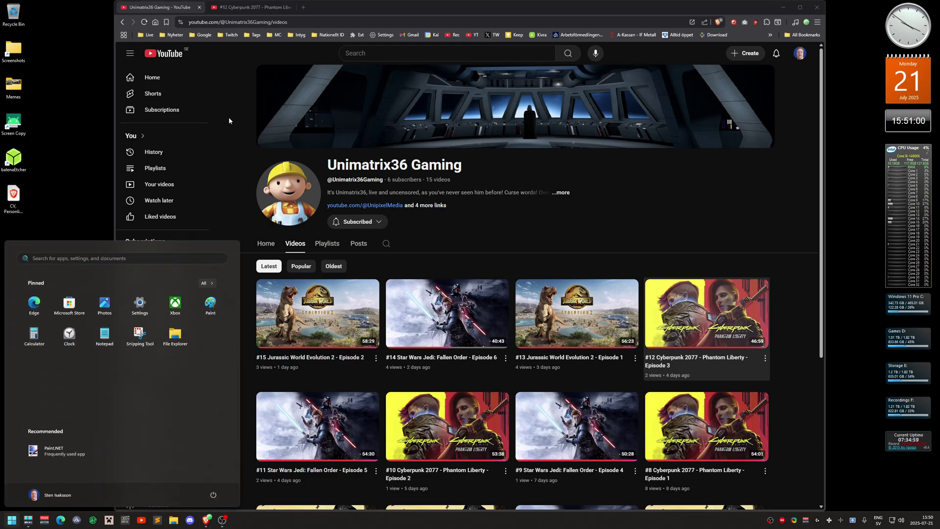
pyautogui.write('store')
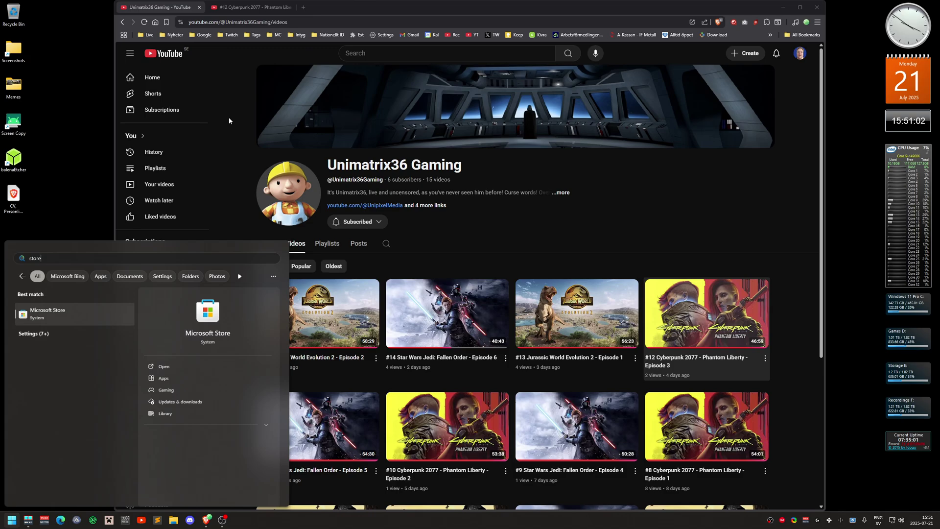
pyautogui.press('Return')
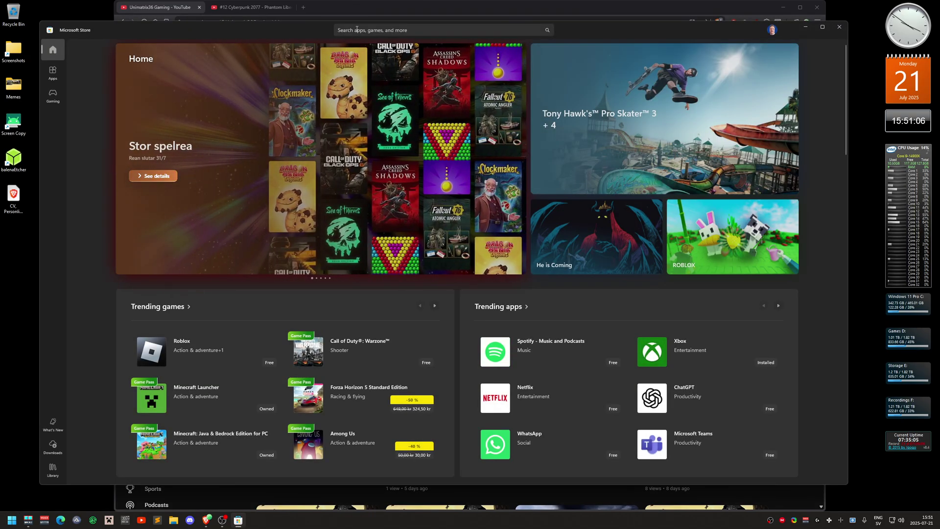
# Step: Search the store for "mpc-be" and show the MPC-BE app's page
pyautogui.click(357, 28)
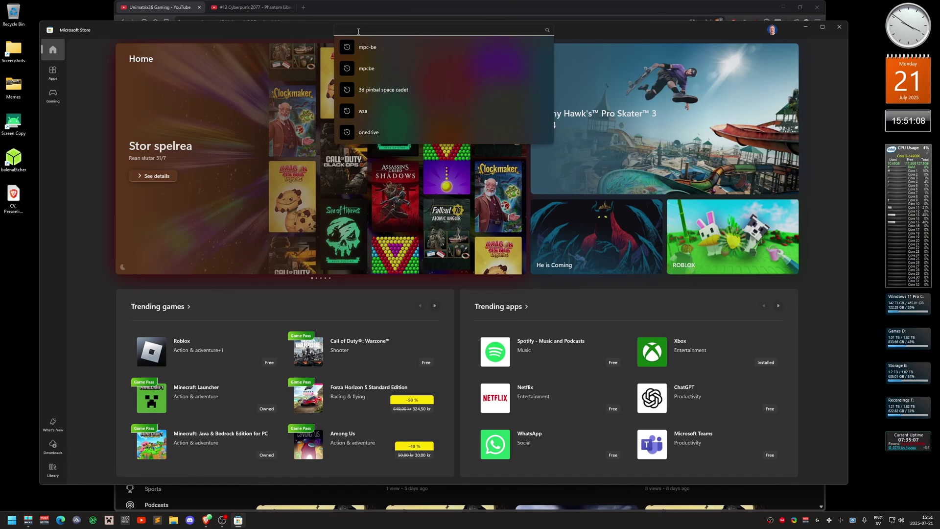
pyautogui.write('mpc-')
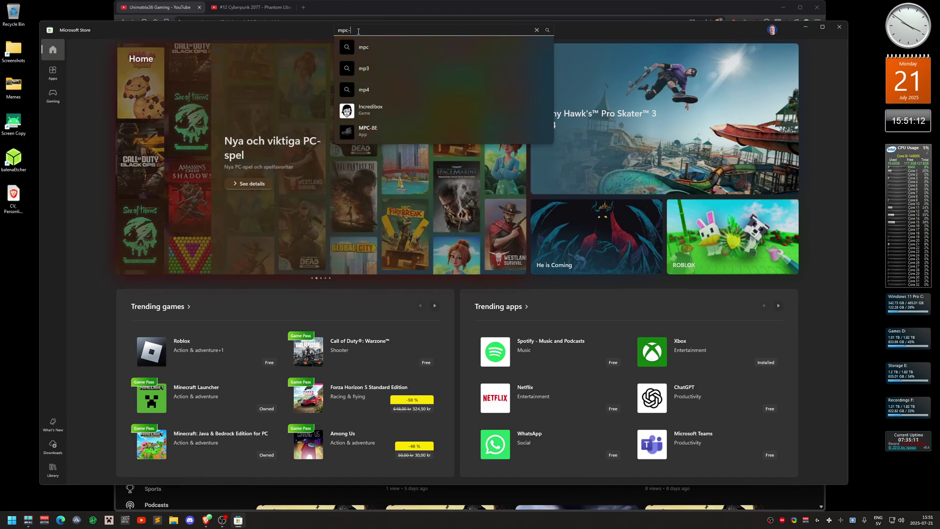
pyautogui.write('de')
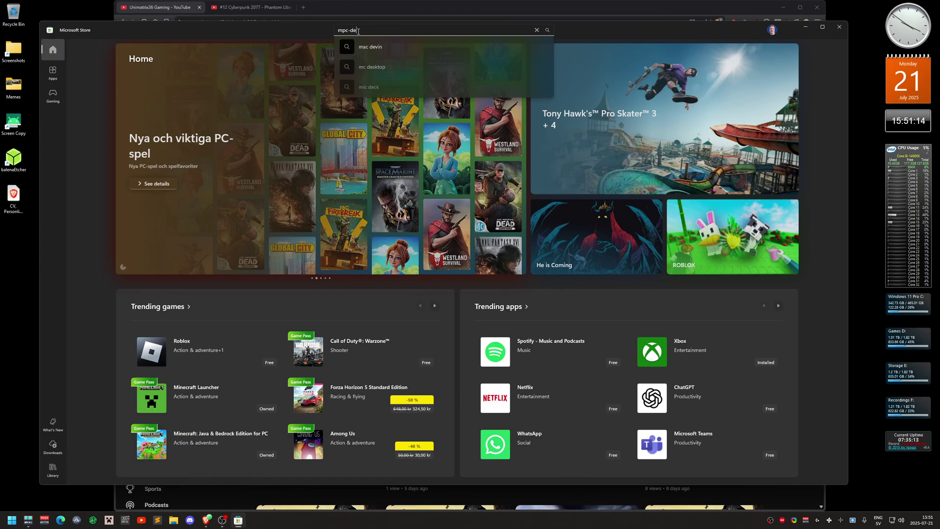
pyautogui.press('BackSpace')
pyautogui.press('BackSpace')
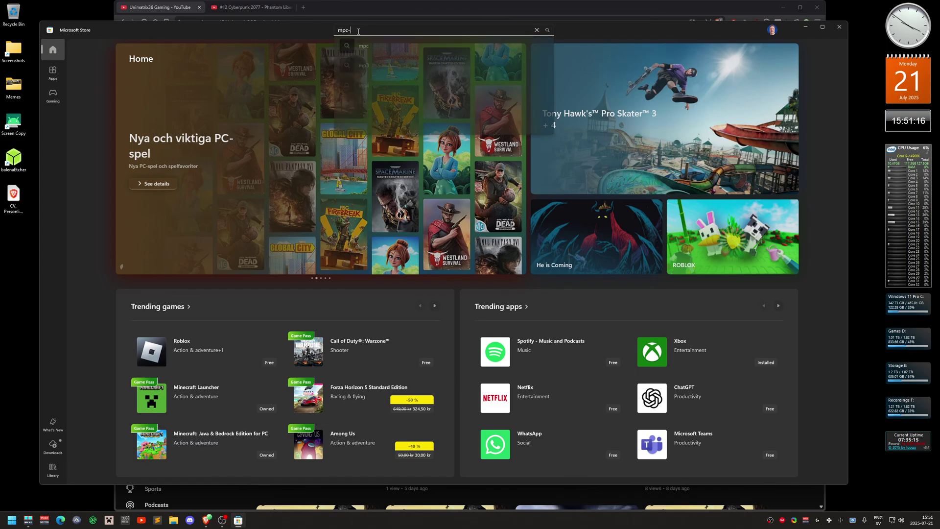
pyautogui.write('be')
pyautogui.press('Return')
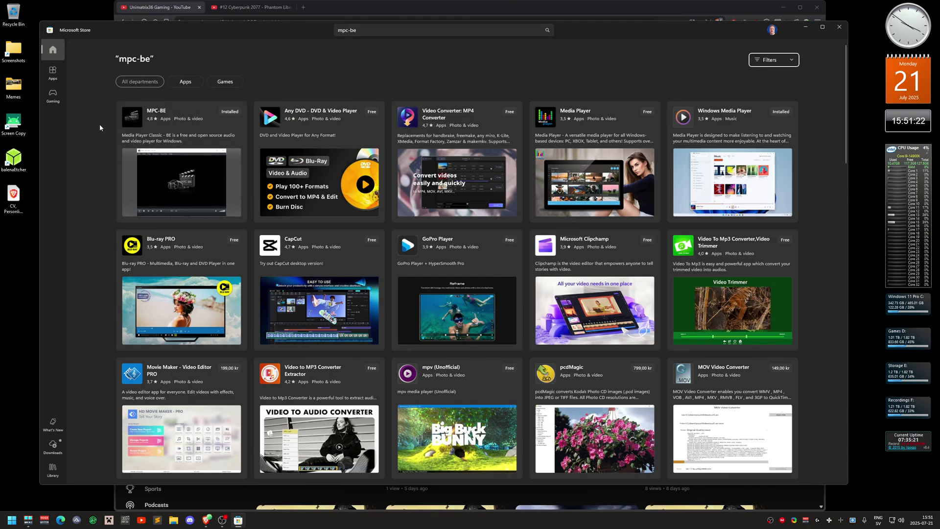
pyautogui.moveTo(160, 115)
pyautogui.click(166, 172)
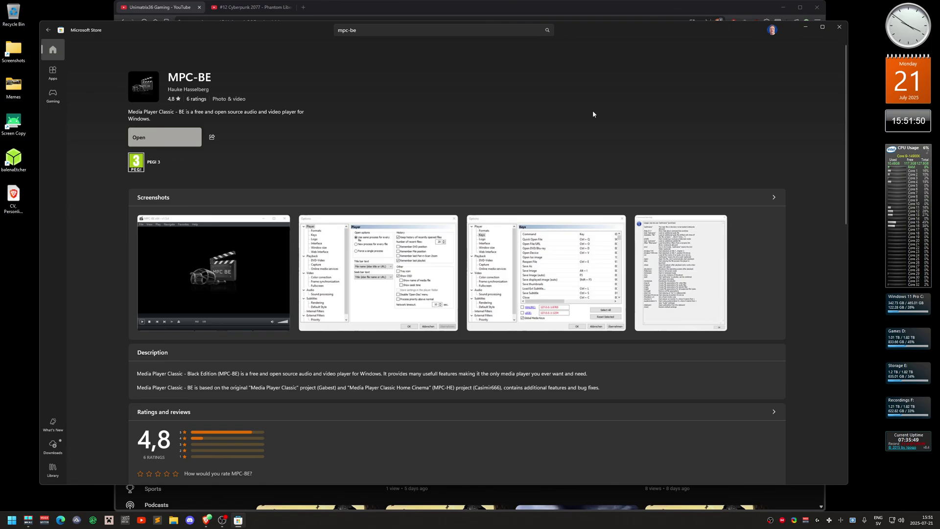
# Step: Close the Microsoft Store and minimize the browser window
pyautogui.click(838, 28)
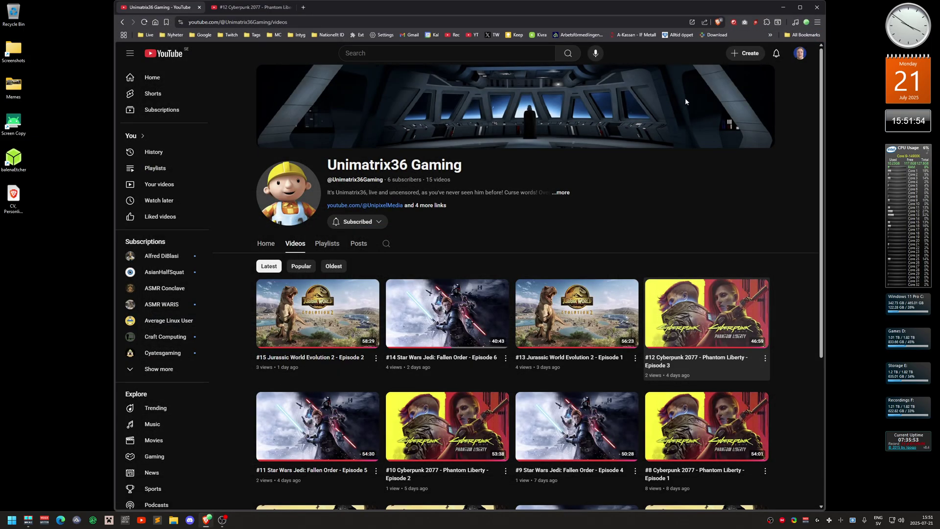
pyautogui.click(784, 7)
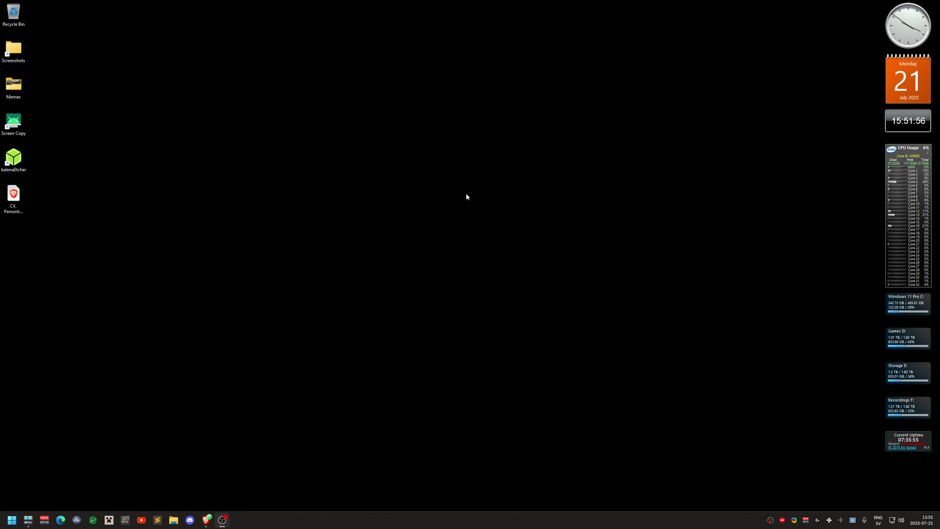
# Step: Launch the MPC-BE media player
pyautogui.press('super')
pyautogui.write('mp')
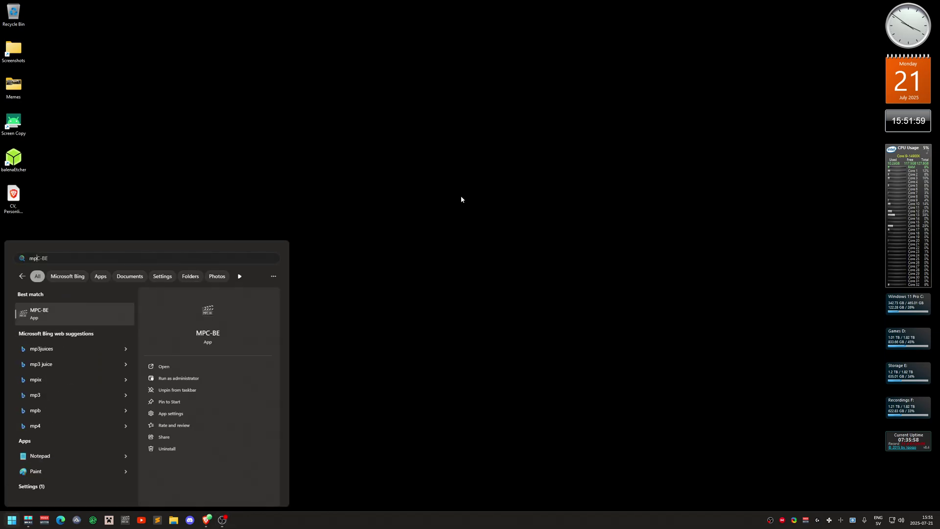
pyautogui.press('Return')
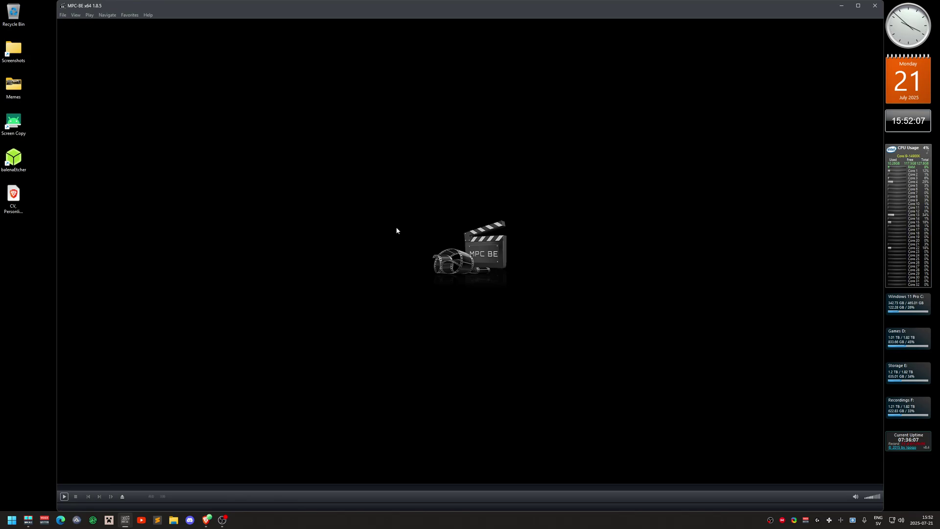
# Step: Open the MPC-BE options and review the Formats, Player, Window size and Web Interface pages
pyautogui.rightClick(366, 214)
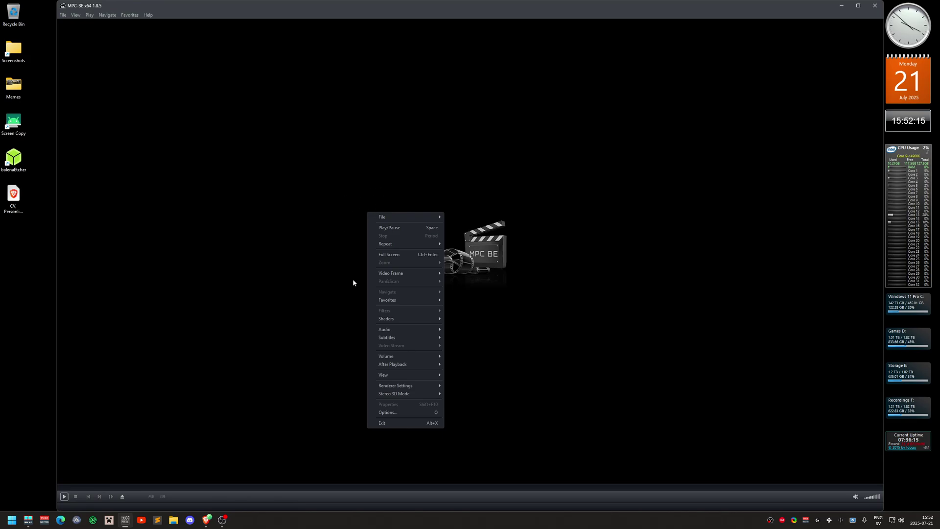
pyautogui.click(410, 413)
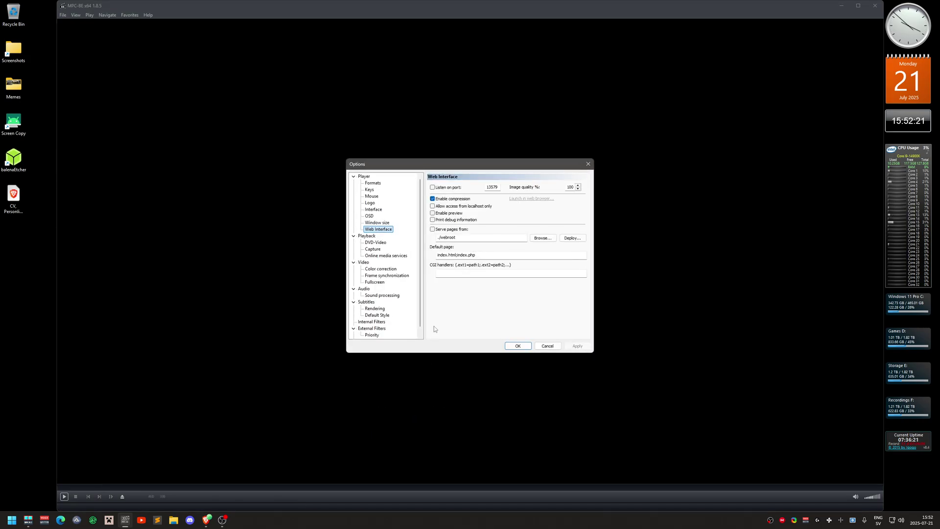
pyautogui.click(374, 184)
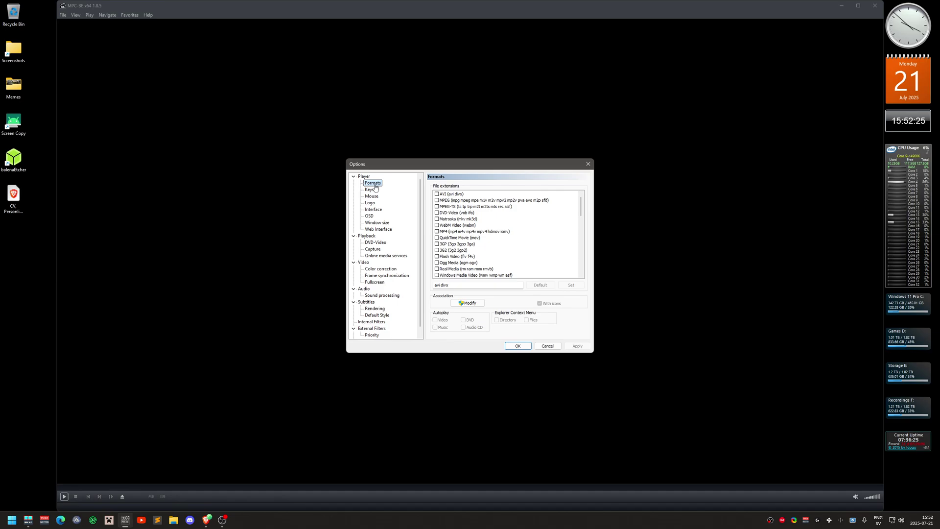
pyautogui.click(363, 178)
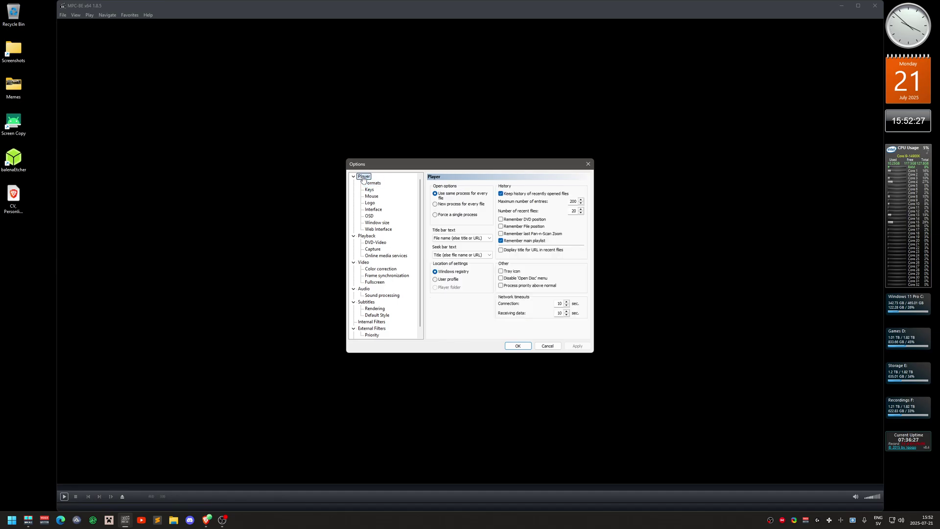
pyautogui.click(384, 225)
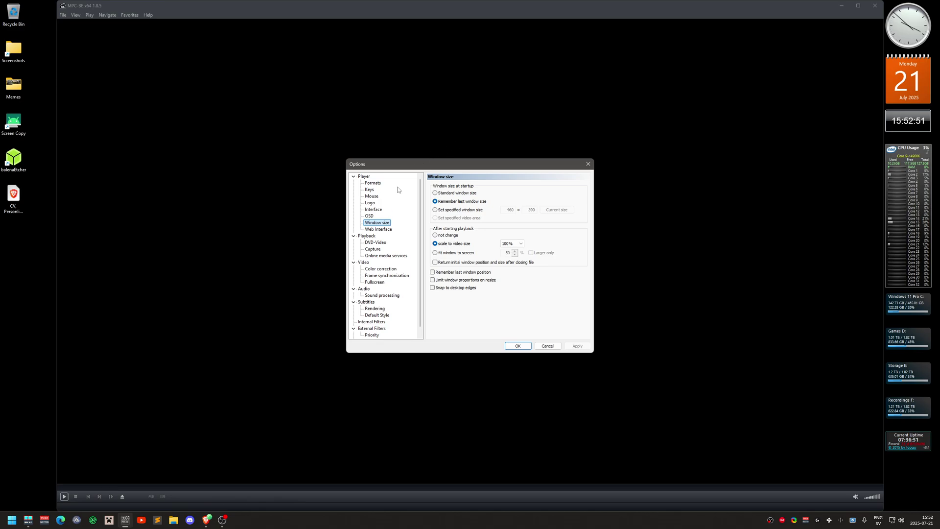
pyautogui.click(386, 230)
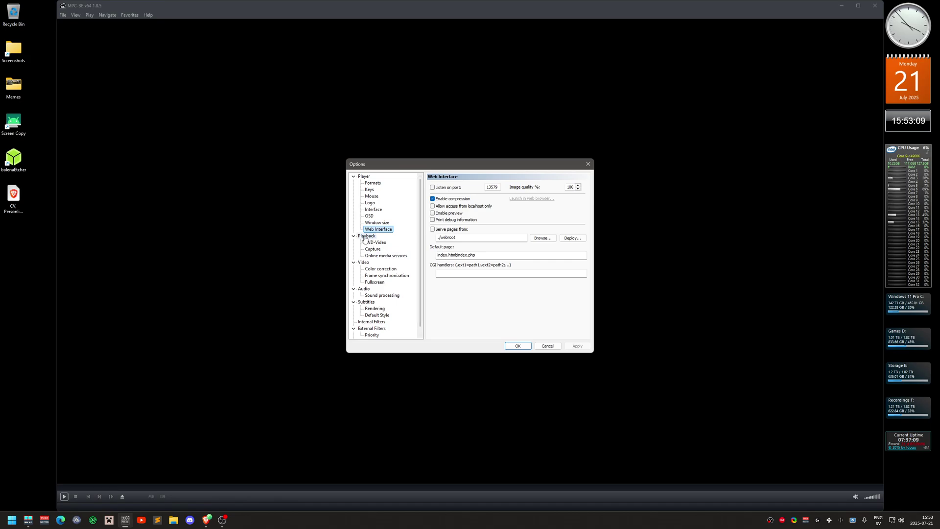
# Step: In the online media services options, set the preferred YouTube video format to WebM-VP9 at 1440p
pyautogui.click(387, 257)
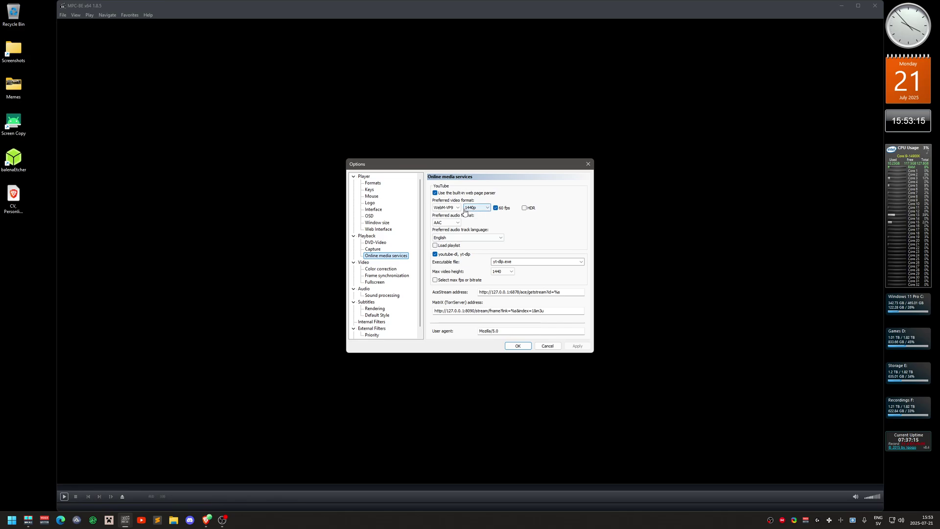
pyautogui.click(448, 209)
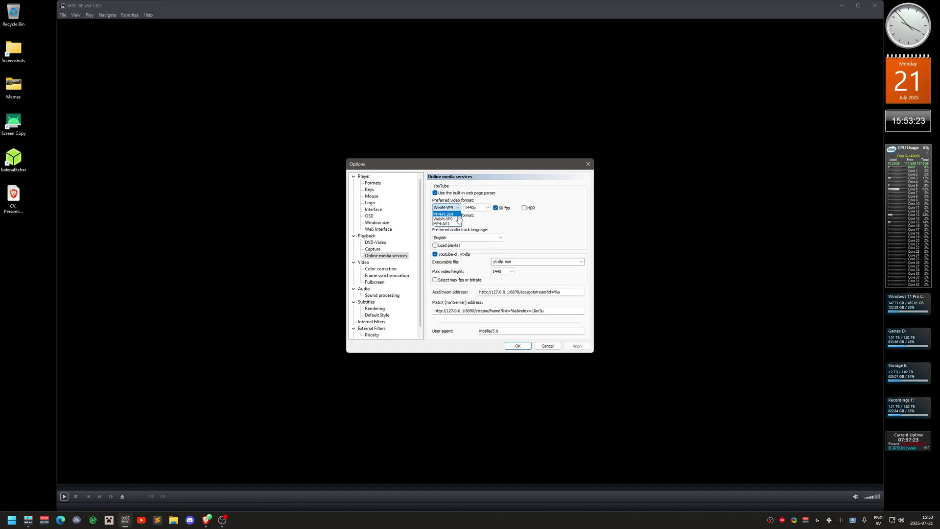
pyautogui.click(458, 219)
pyautogui.click(486, 208)
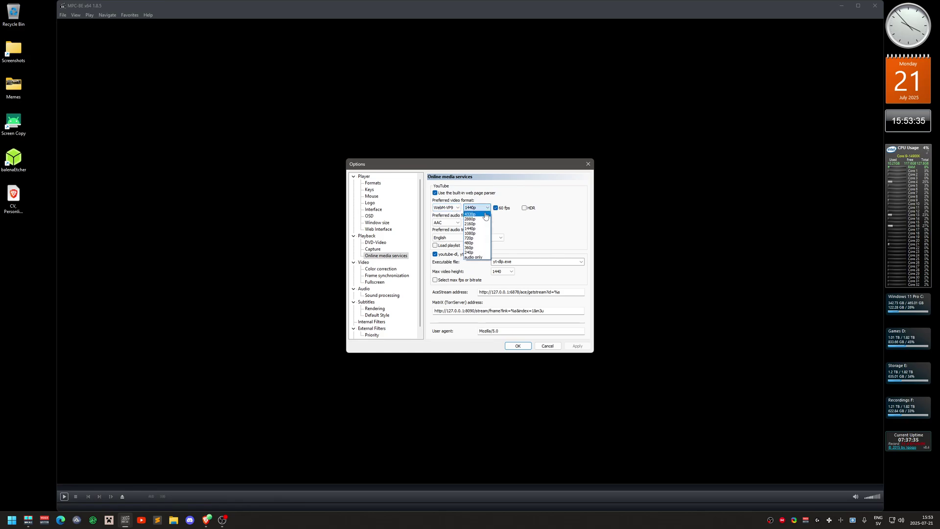
pyautogui.click(478, 238)
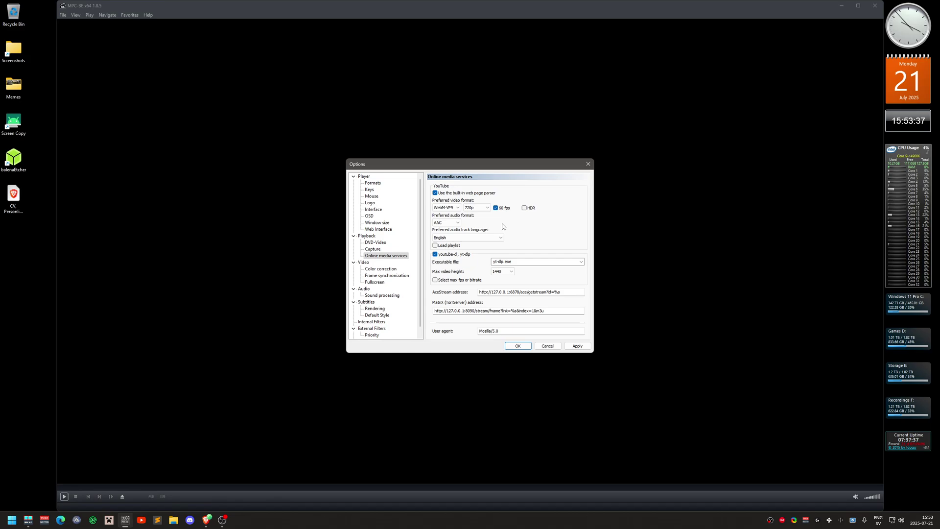
pyautogui.click(488, 209)
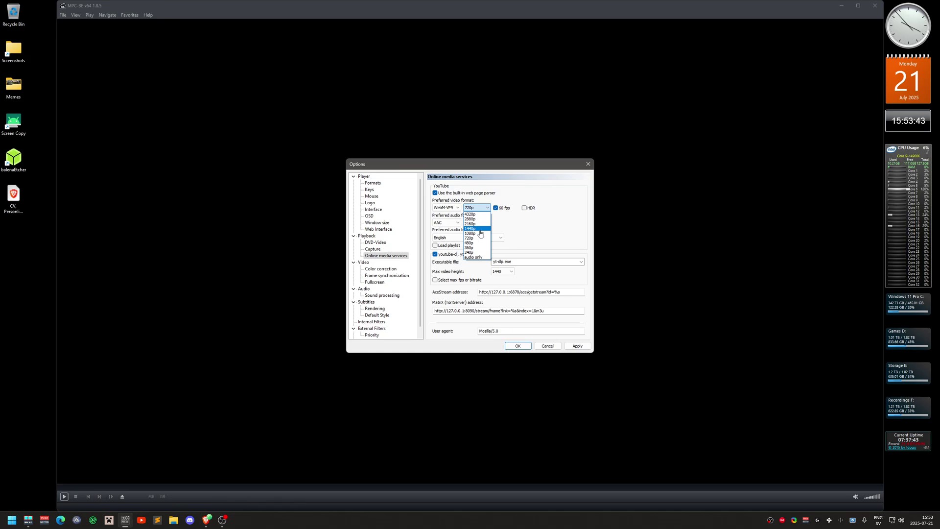
pyautogui.click(478, 228)
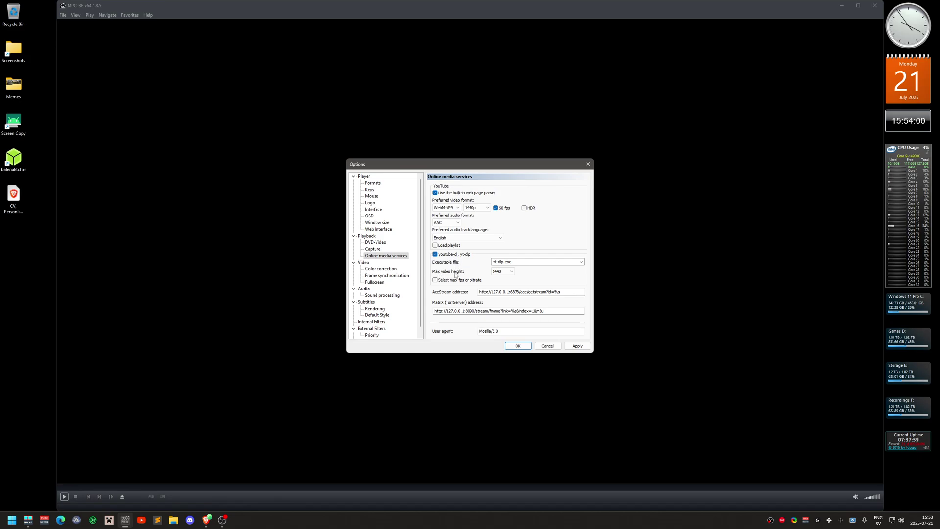
# Step: Set the yt-dlp max video height to 1440 and accept the options
pyautogui.click(510, 272)
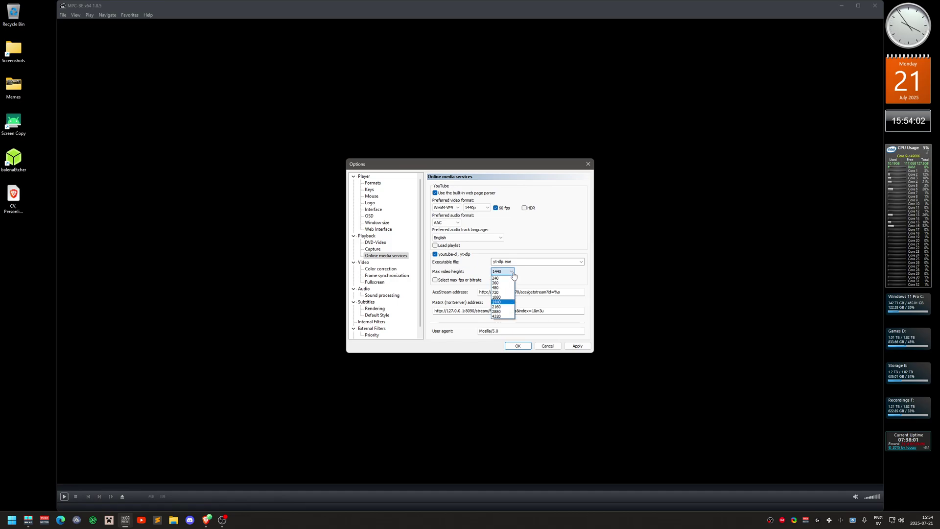
pyautogui.click(510, 302)
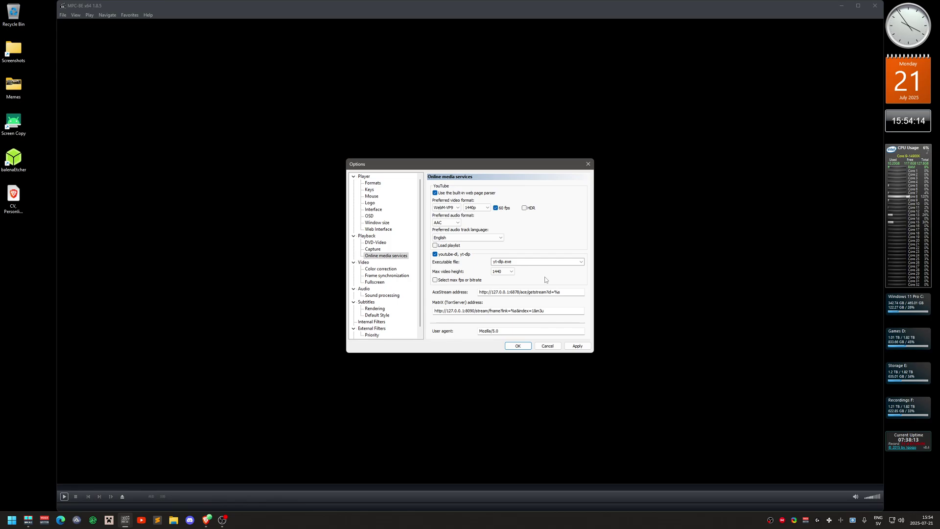
pyautogui.click(512, 274)
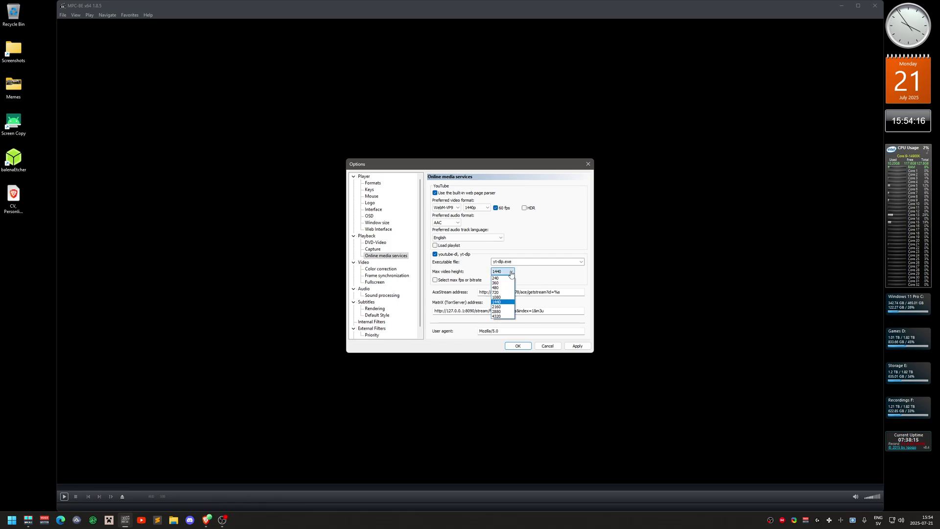
pyautogui.click(545, 281)
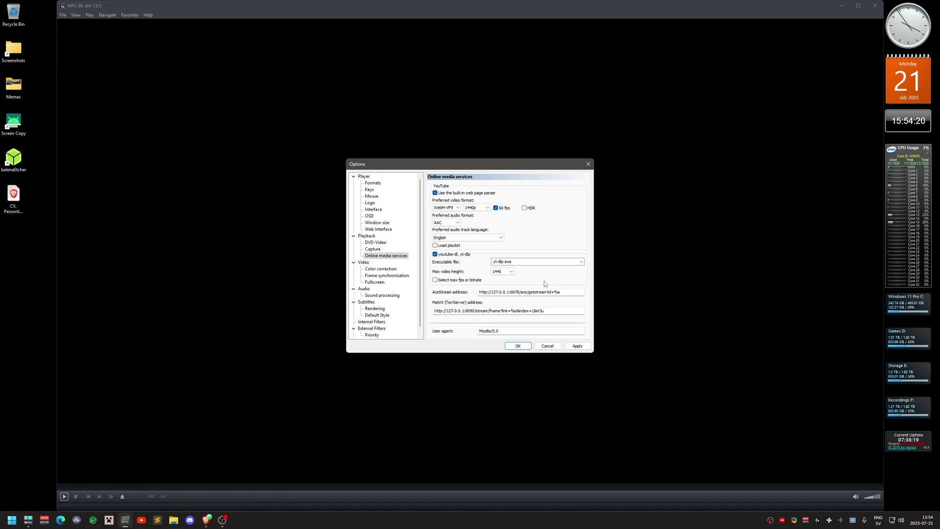
pyautogui.click(528, 348)
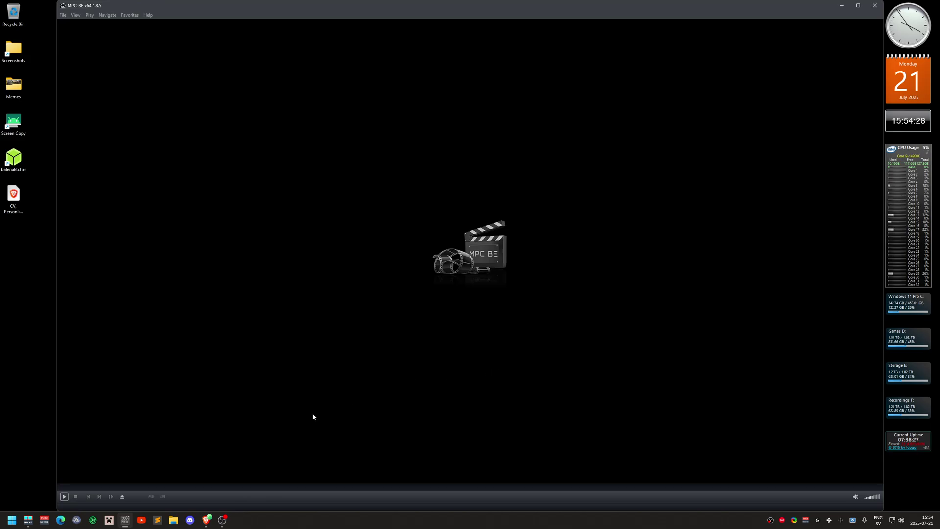
# Step: Switch to the browser and send the YouTube video "#12 Cyberpunk 2077 - Phantom Liberty - Episode 3" to MPC-BE for playback
pyautogui.click(206, 520)
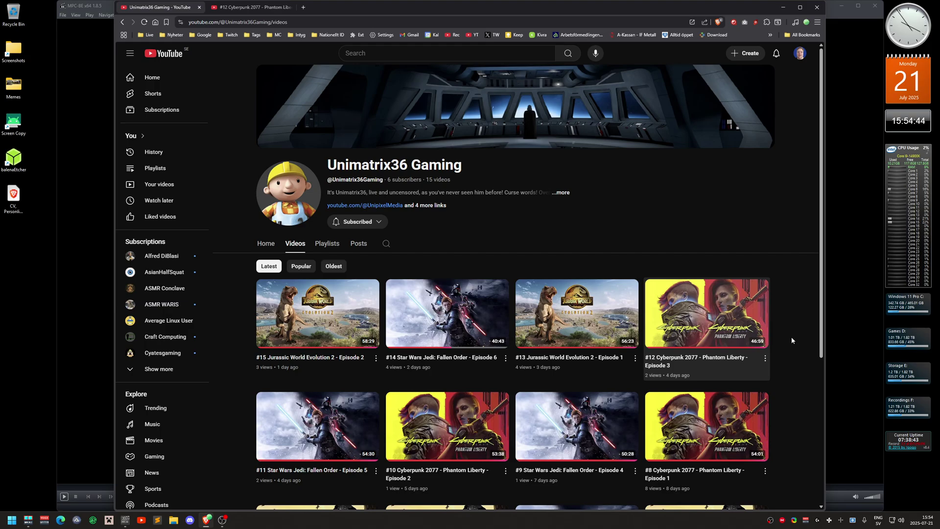
pyautogui.moveTo(710, 320)
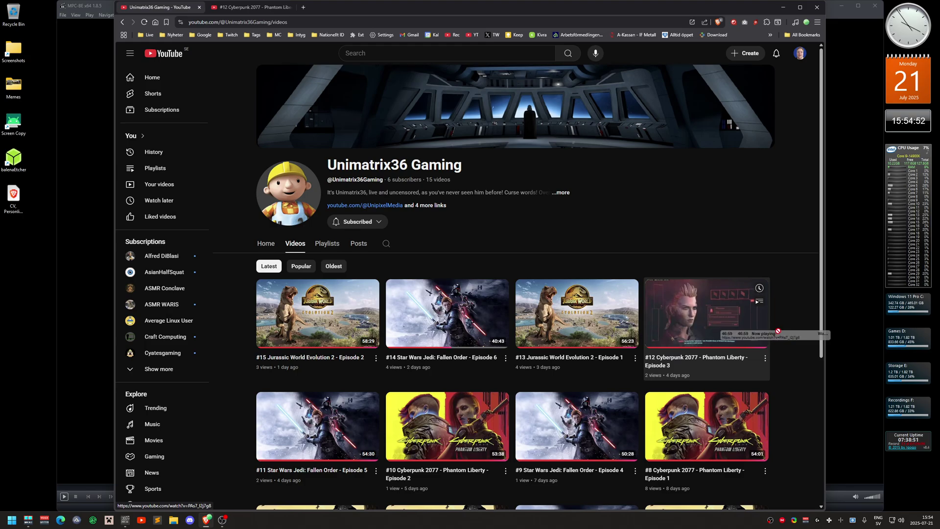
pyautogui.click(860, 307)
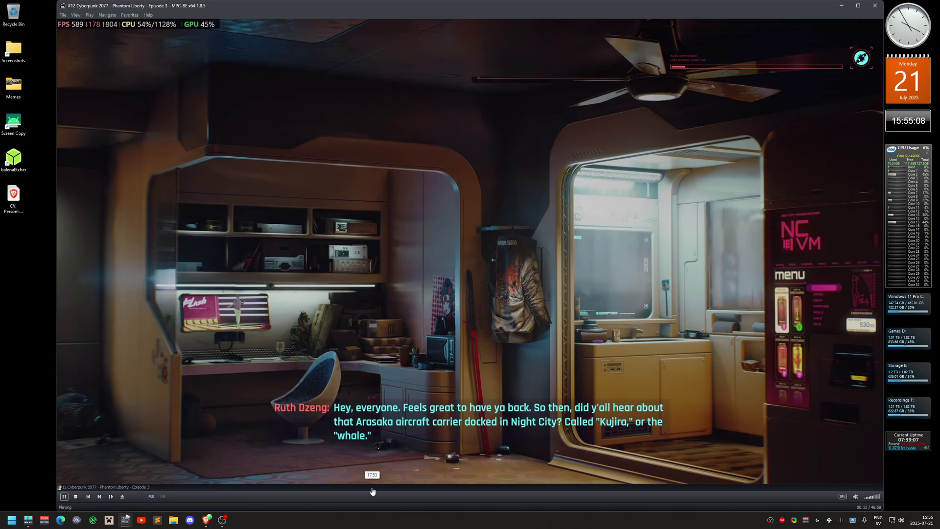
# Step: Skip forward through the playing video to about 17:53, 19:42 and finally 21:33
pyautogui.click(372, 491)
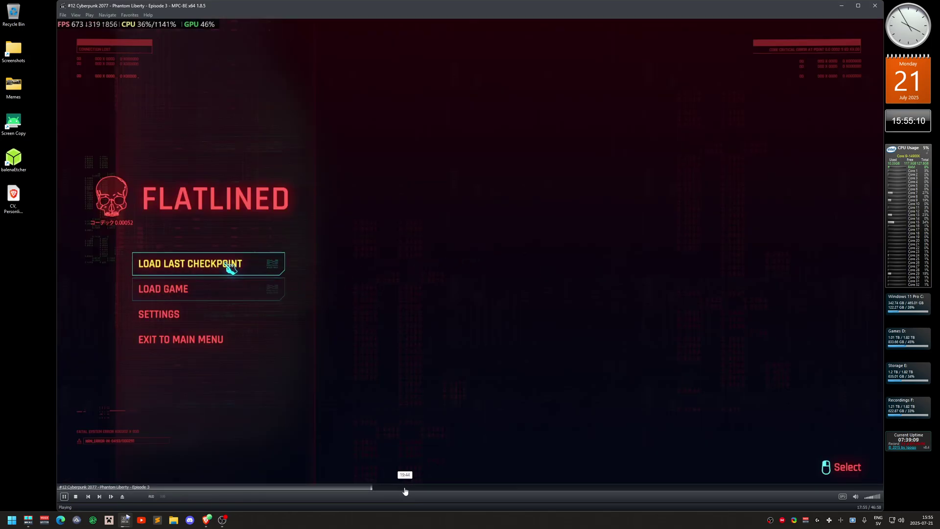
pyautogui.click(404, 491)
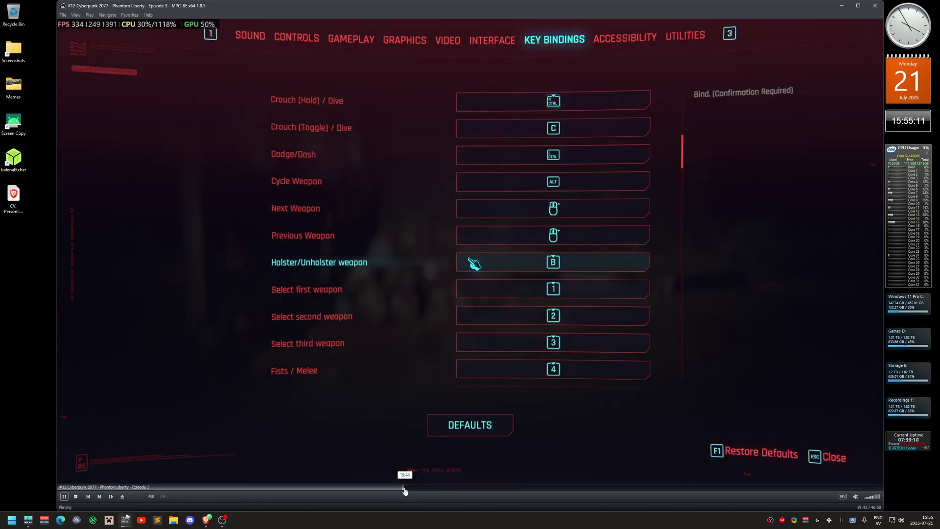
pyautogui.click(435, 490)
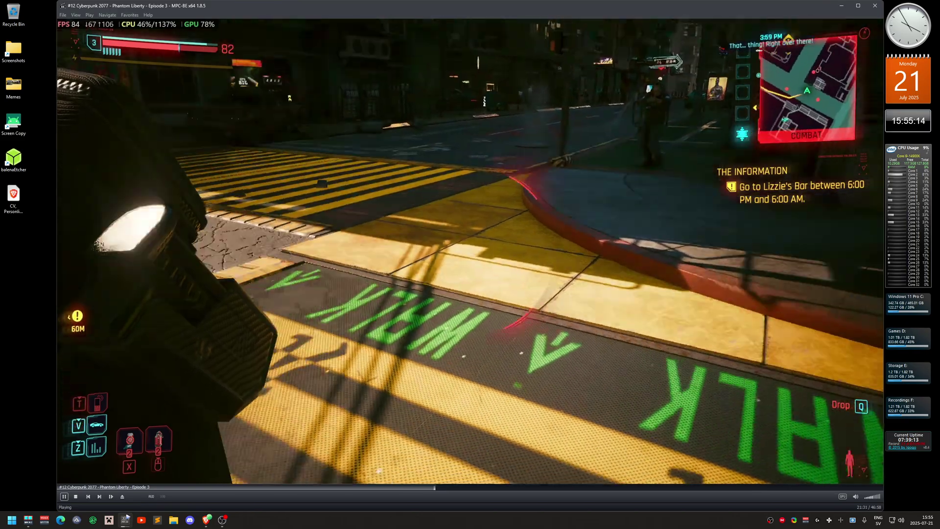
# Step: Bring the OBS window onto this screen to show its audio mixer, and pause the video in MPC-BE
pyautogui.moveTo(939, 104); pyautogui.dragTo(353, 71)
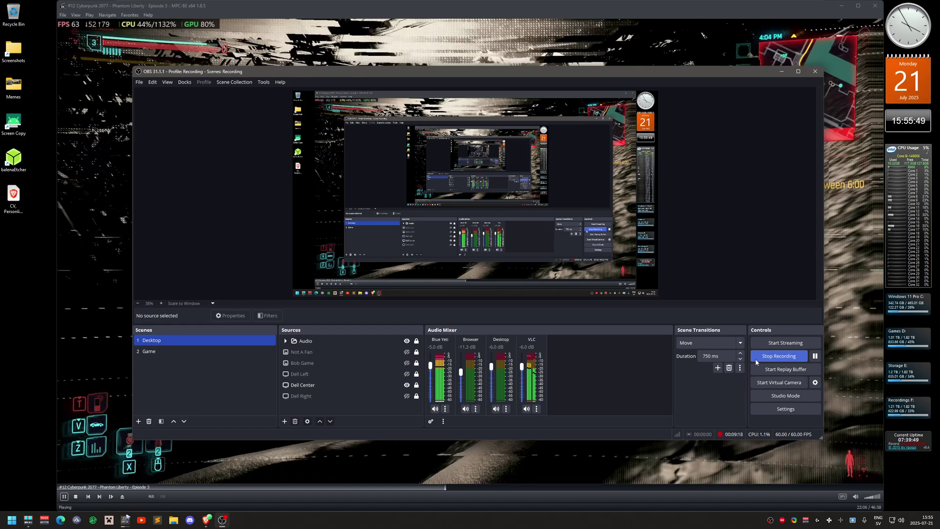
pyautogui.click(842, 333)
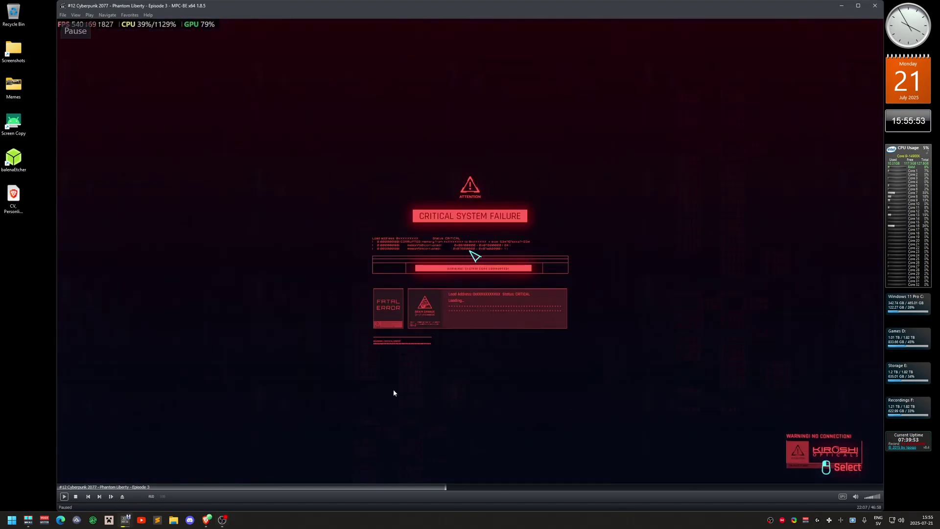
pyautogui.click(223, 519)
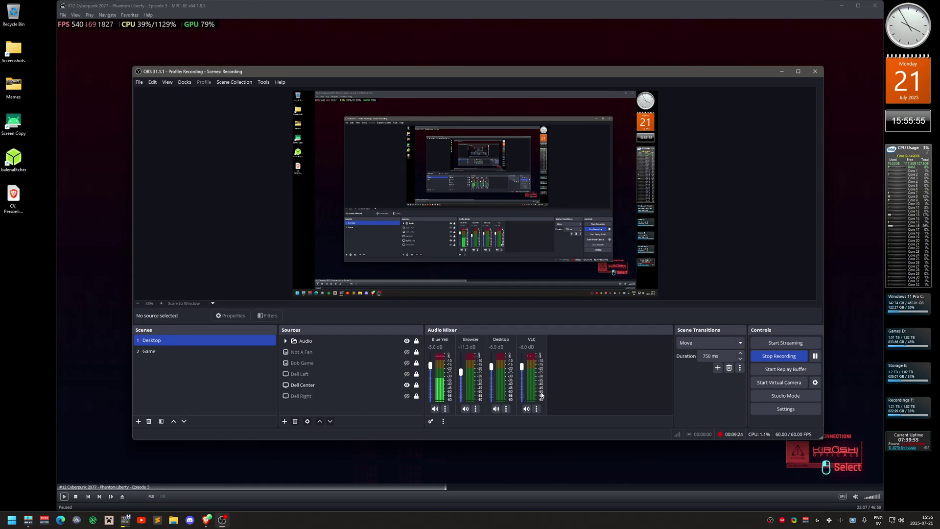